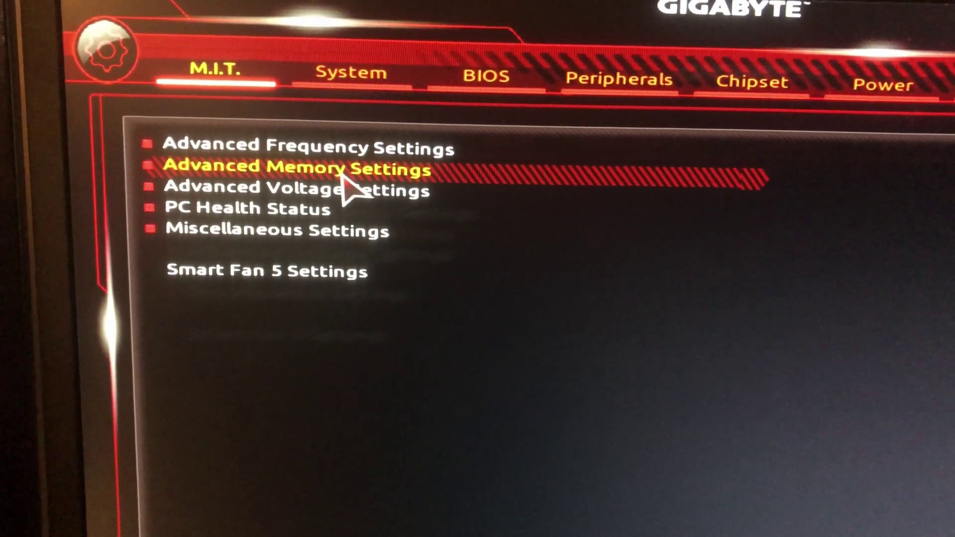
Set Extreme Memory Profile (X.M.P.) to Profile1 in Advanced Memory Settings for 3200MHz at 1.35V
{"action": "left_click", "coordinate": [343, 183]}
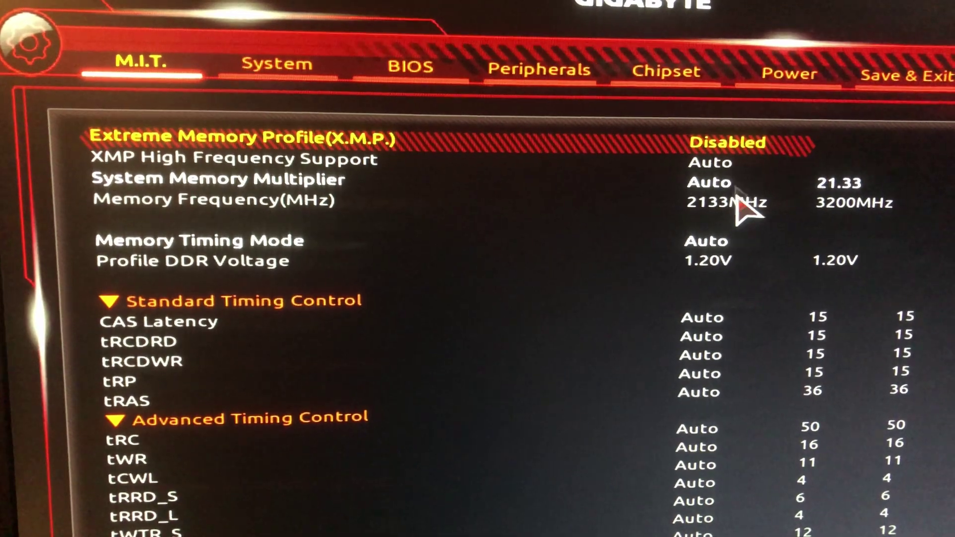
{"action": "left_click", "coordinate": [742, 146]}
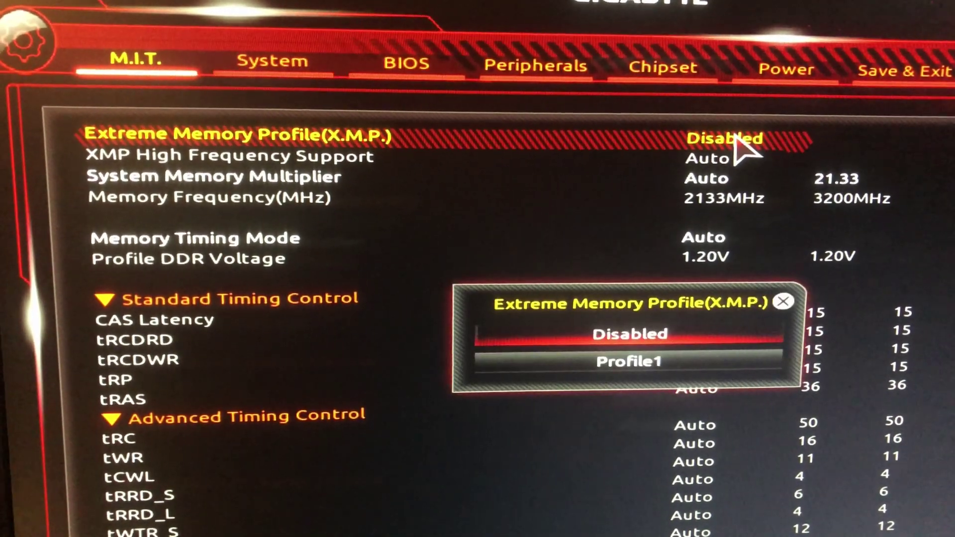
{"action": "left_click", "coordinate": [657, 362]}
{"action": "key", "text": "Return"}
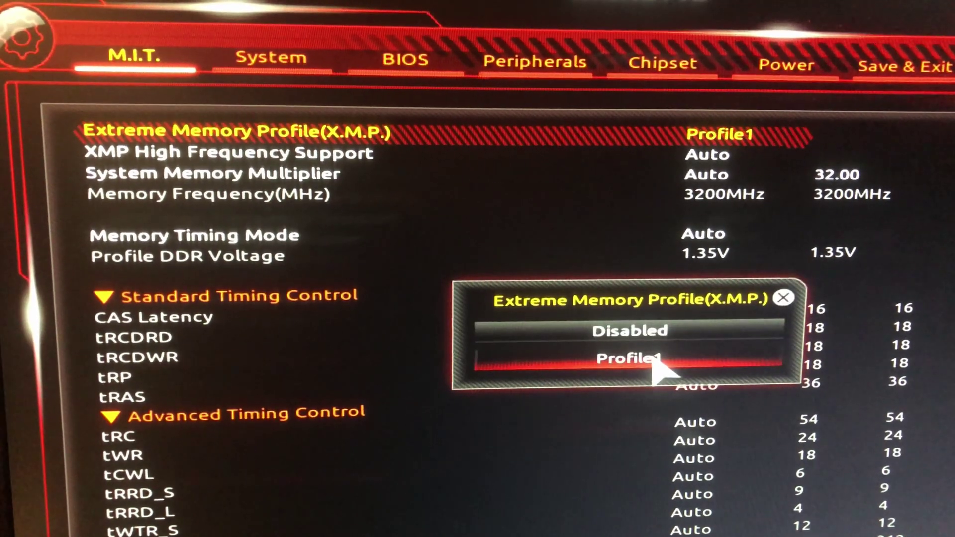
{"action": "left_click", "coordinate": [646, 362]}
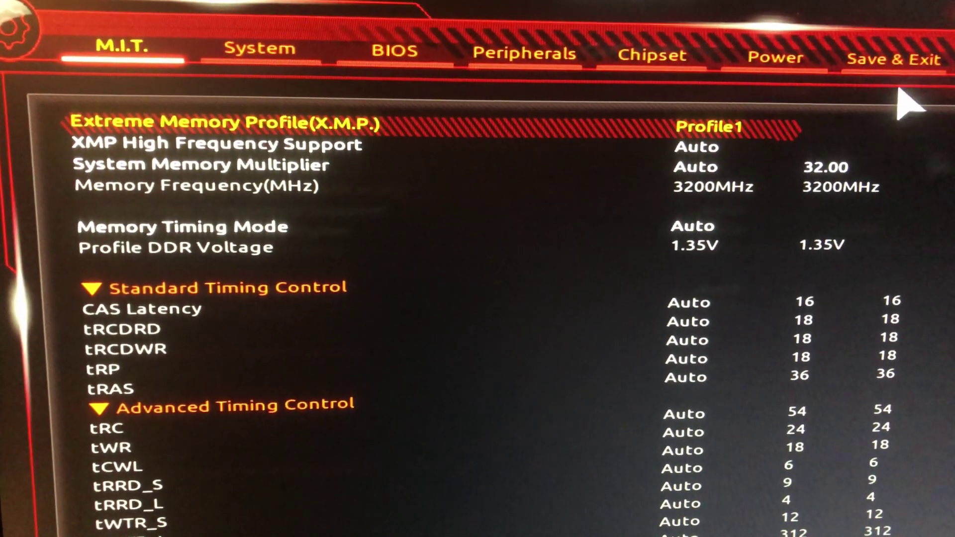
Choose Save & Exit Setup from the Save & Exit tab to raise the save-and-reset prompt
{"action": "left_click", "coordinate": [906, 75]}
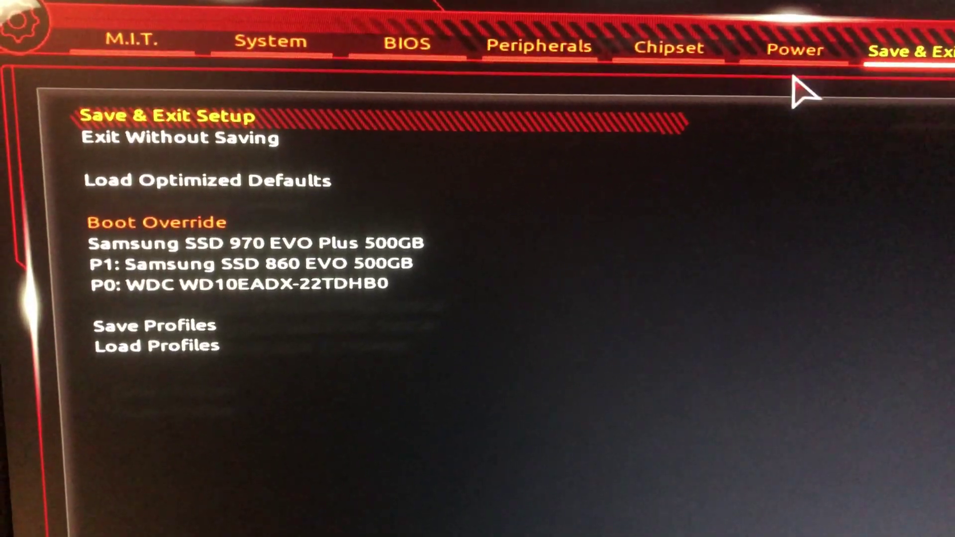
{"action": "double_click", "coordinate": [196, 120]}
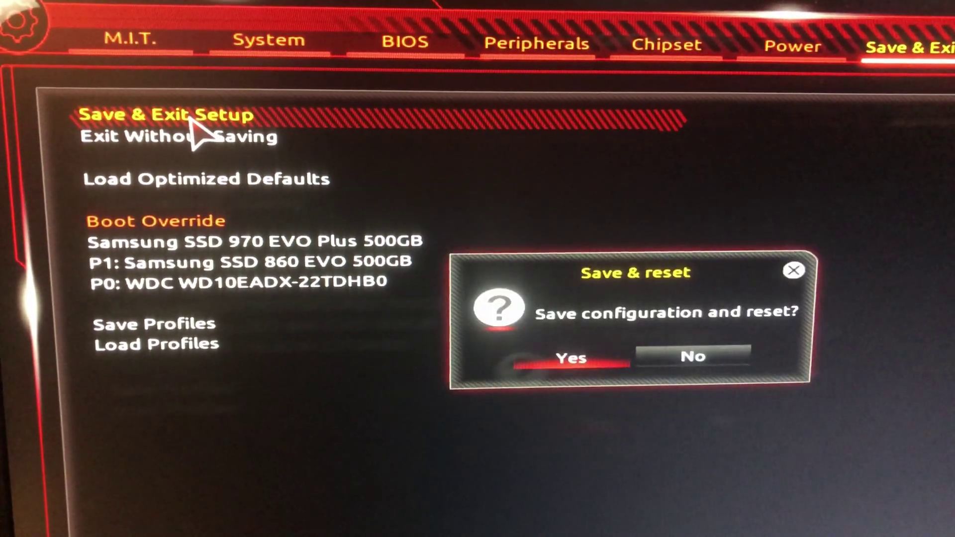